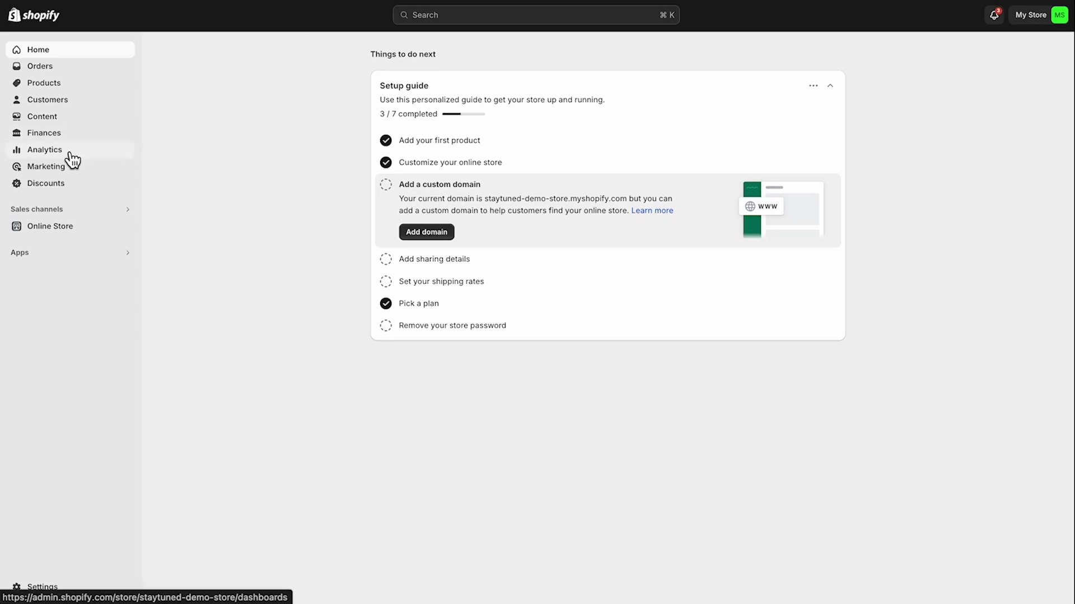
# - Open the Analytics dashboard and check its comparison-period calendar without changing it
pyautogui.click(45, 149)
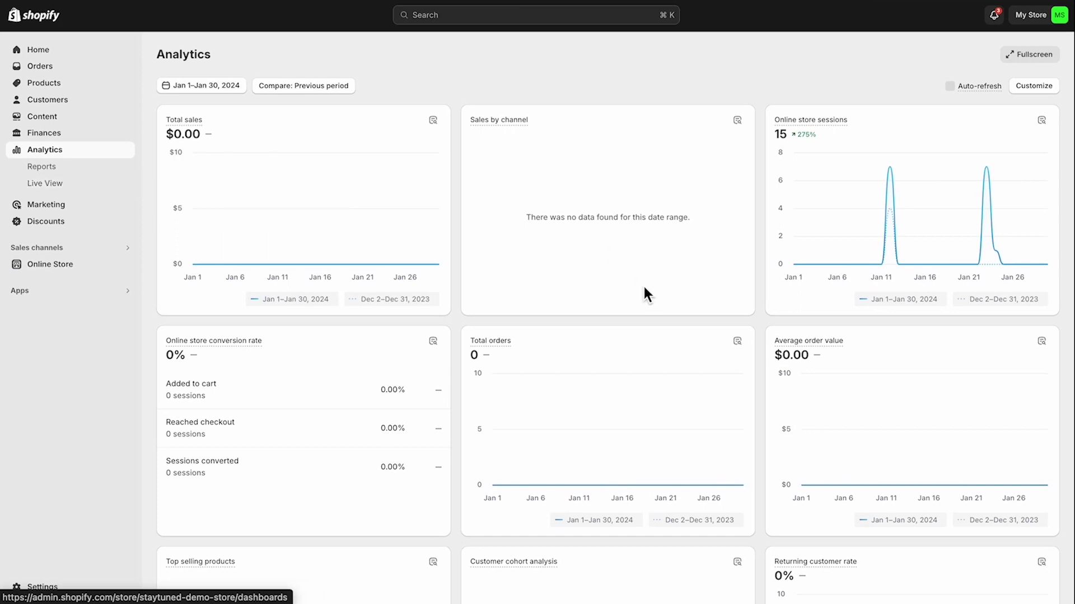
pyautogui.scroll(-4, 642, 284)
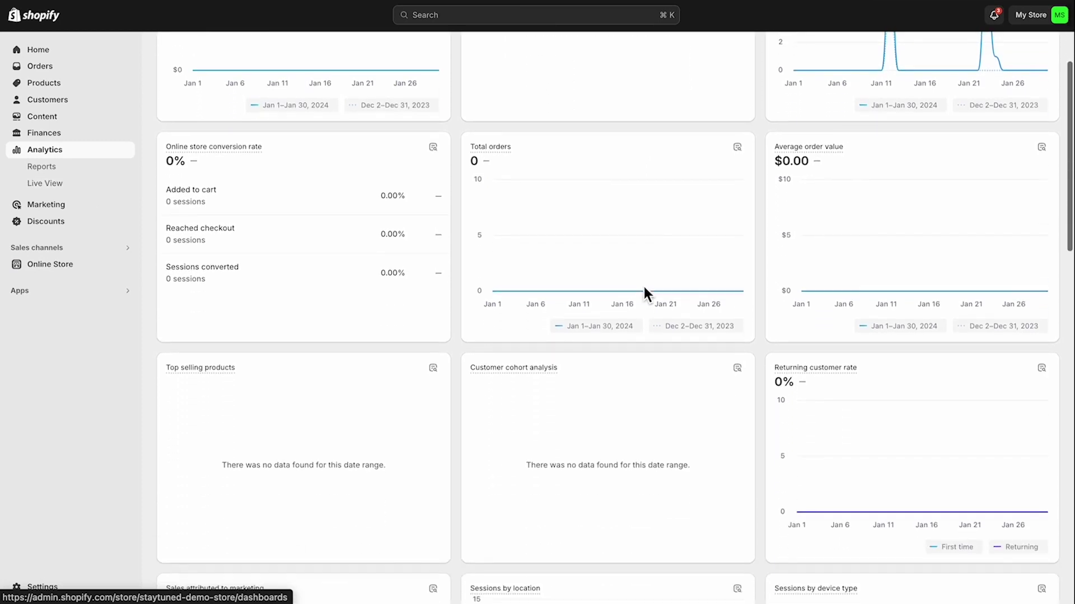
pyautogui.scroll(-4, 642, 284)
pyautogui.scroll(-4, 643, 284)
pyautogui.scroll(-4, 642, 284)
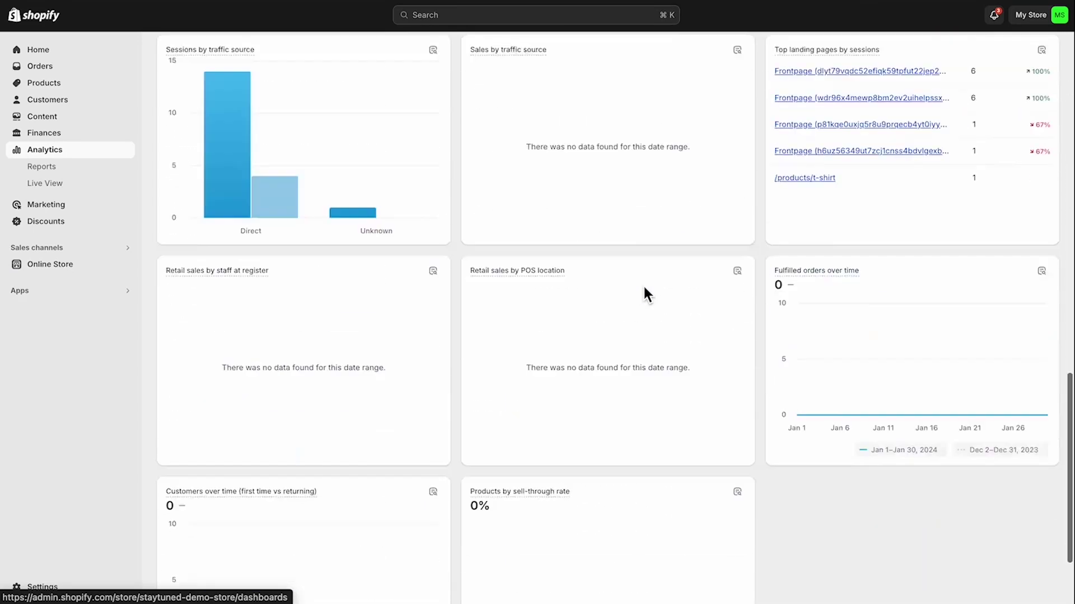
pyautogui.scroll(-2, 642, 283)
pyautogui.scroll(8, 642, 284)
pyautogui.scroll(3, 642, 283)
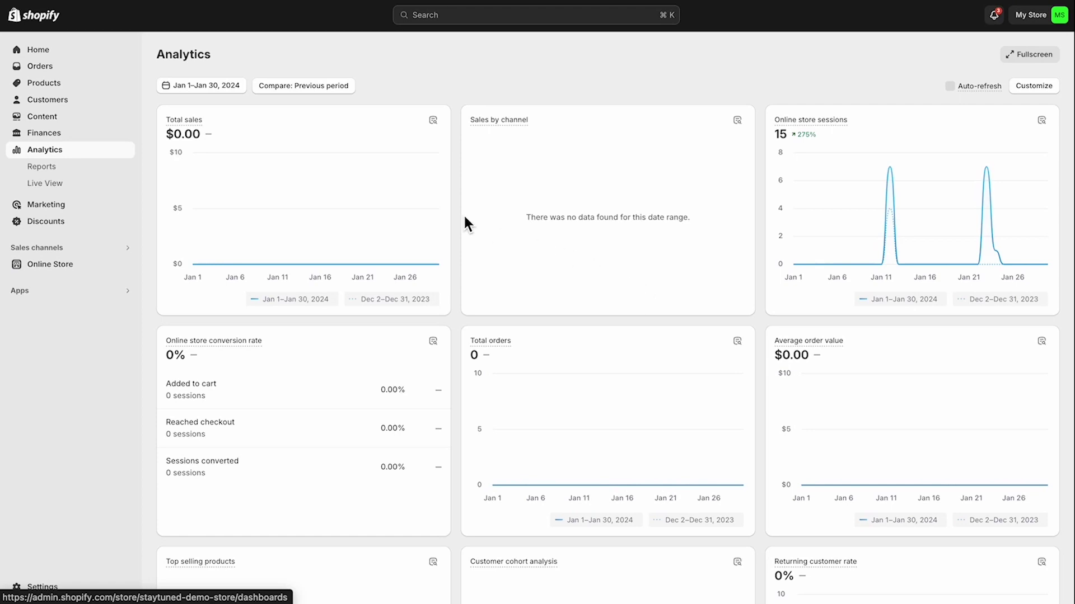
pyautogui.click(240, 85)
pyautogui.click(240, 85)
pyautogui.click(302, 85)
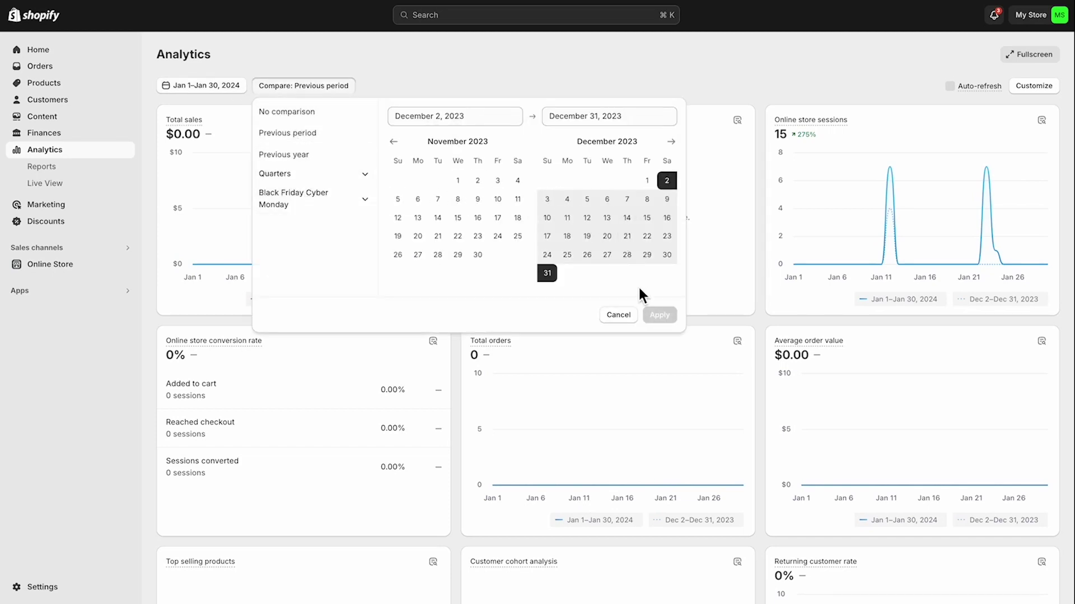
pyautogui.click(640, 315)
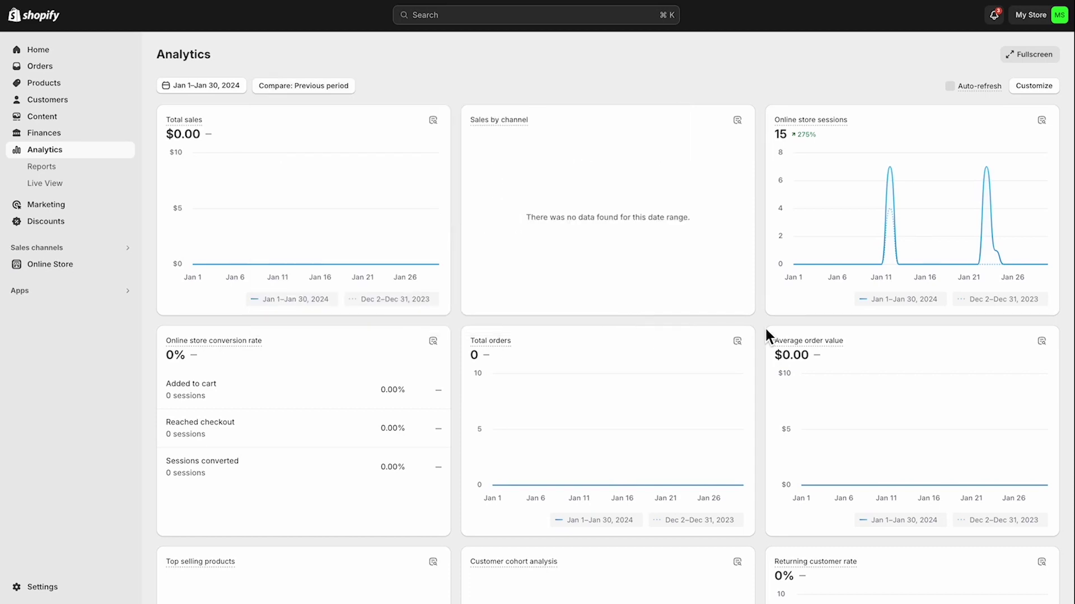
pyautogui.scroll(-3, 765, 327)
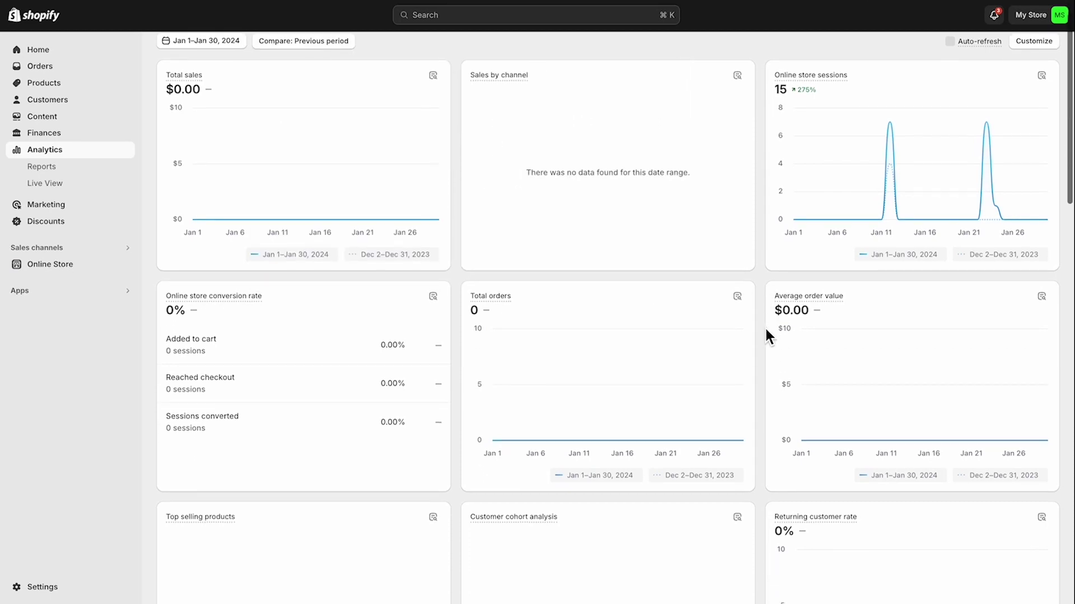
pyautogui.scroll(-3, 765, 327)
pyautogui.scroll(-3, 765, 327)
pyautogui.scroll(-3, 764, 326)
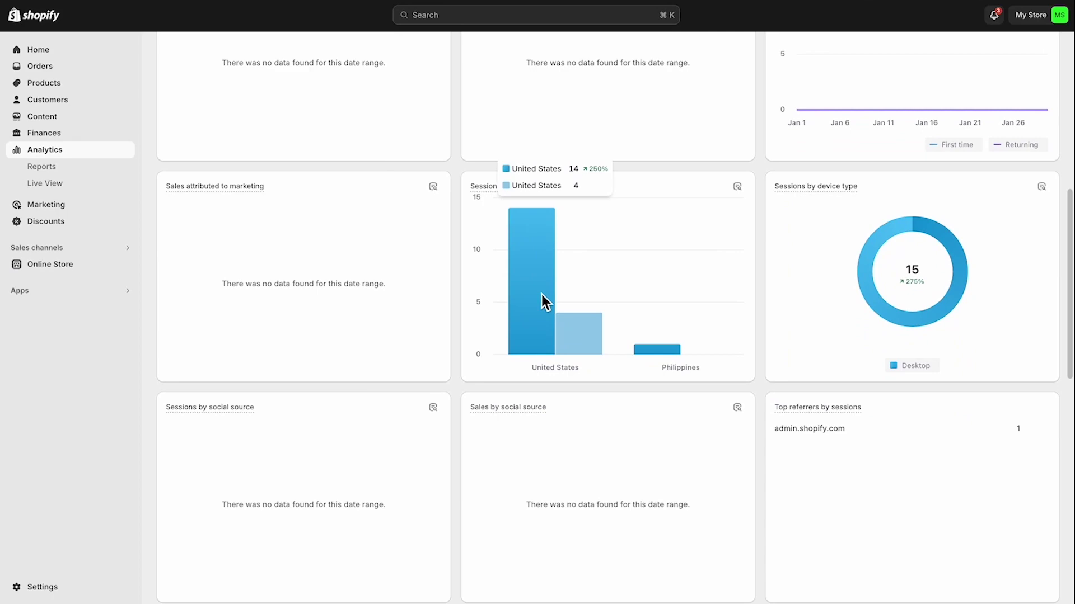
pyautogui.scroll(-3, 749, 408)
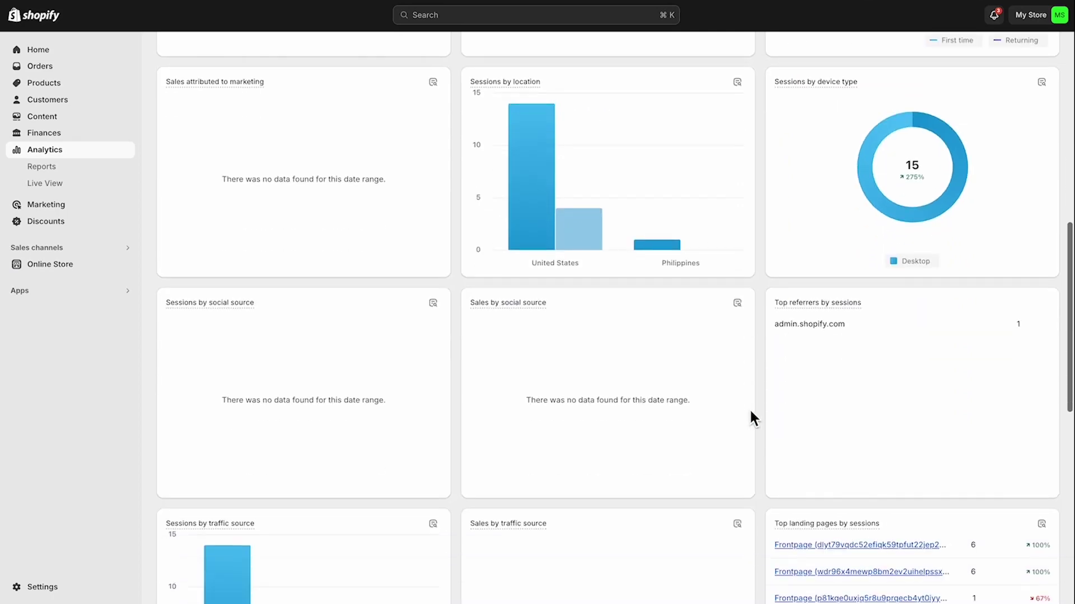
pyautogui.scroll(-3, 749, 408)
pyautogui.scroll(-2, 749, 408)
pyautogui.scroll(-3, 749, 408)
pyautogui.scroll(-2, 748, 408)
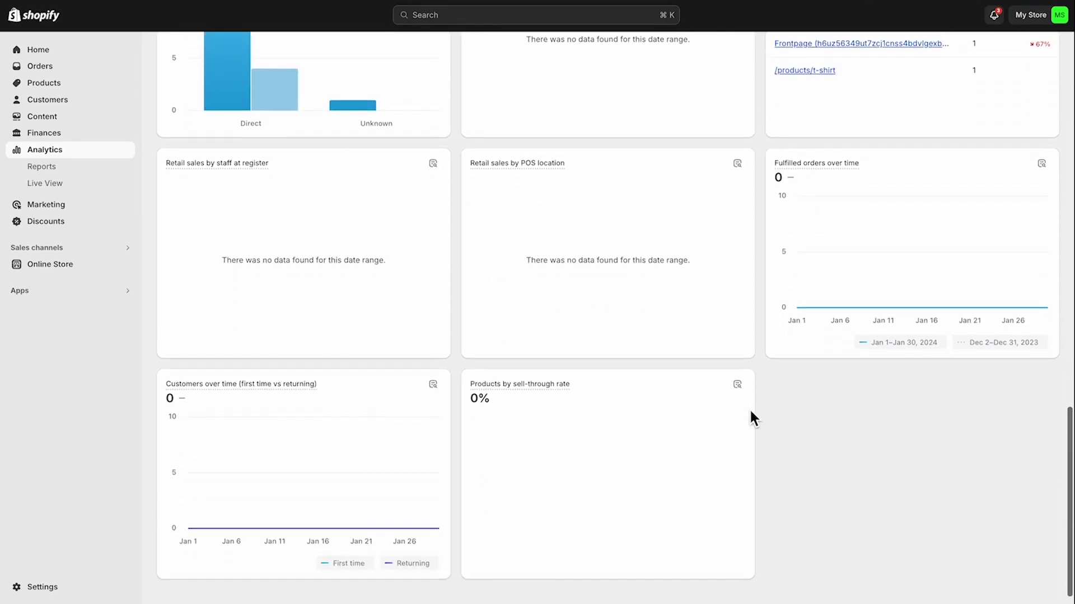
pyautogui.scroll(4, 749, 408)
pyautogui.scroll(4, 749, 409)
pyautogui.scroll(8, 749, 408)
pyautogui.scroll(2, 750, 409)
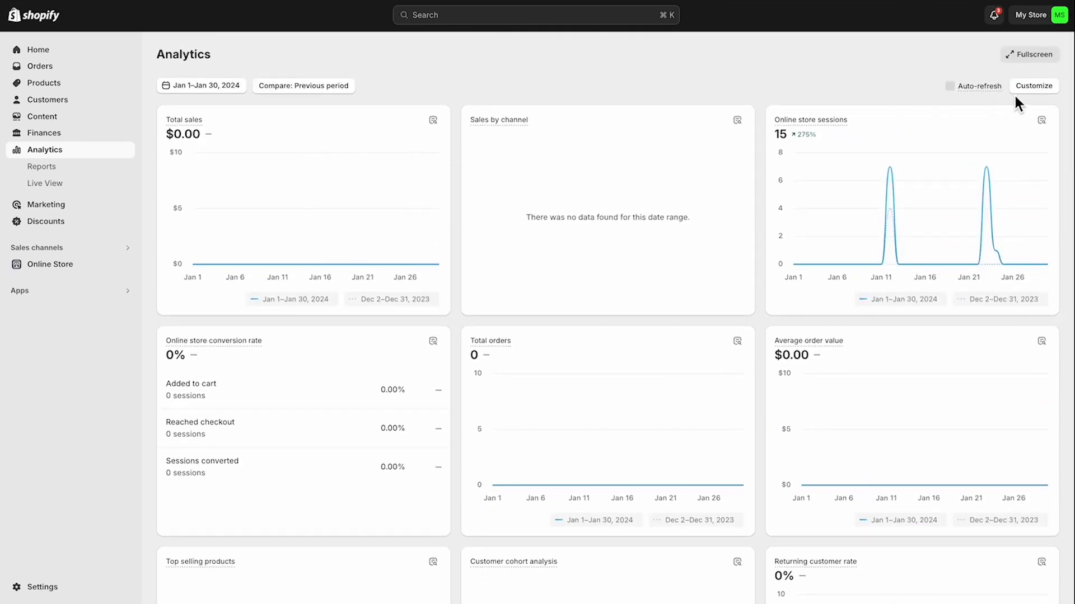
# - Try adding Gross sales and hiding Sales by channel on the dashboard, then cancel the edits
pyautogui.click(1032, 87)
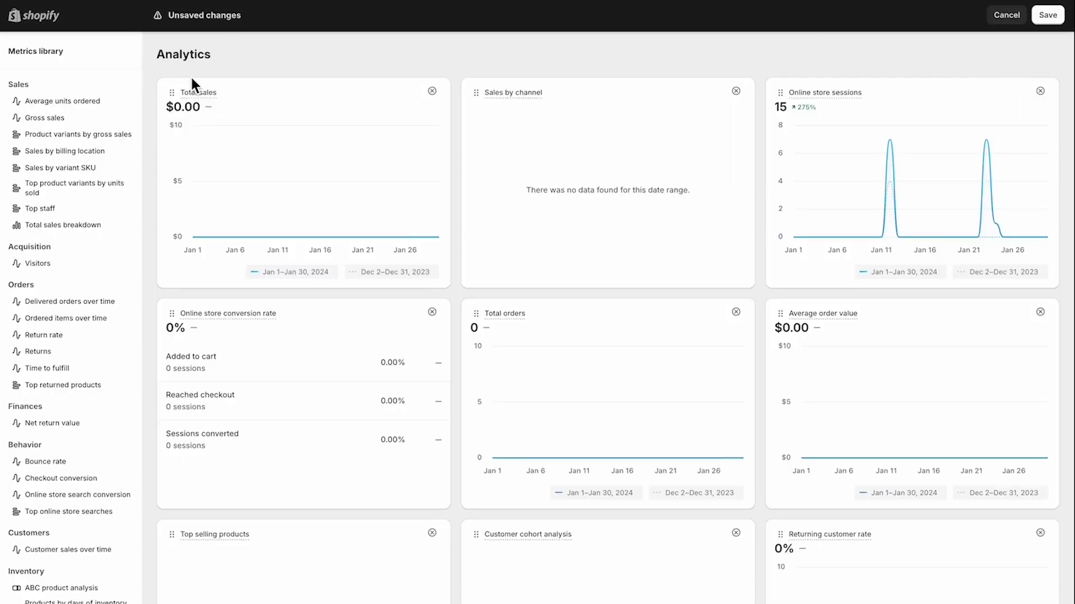
pyautogui.click(52, 118)
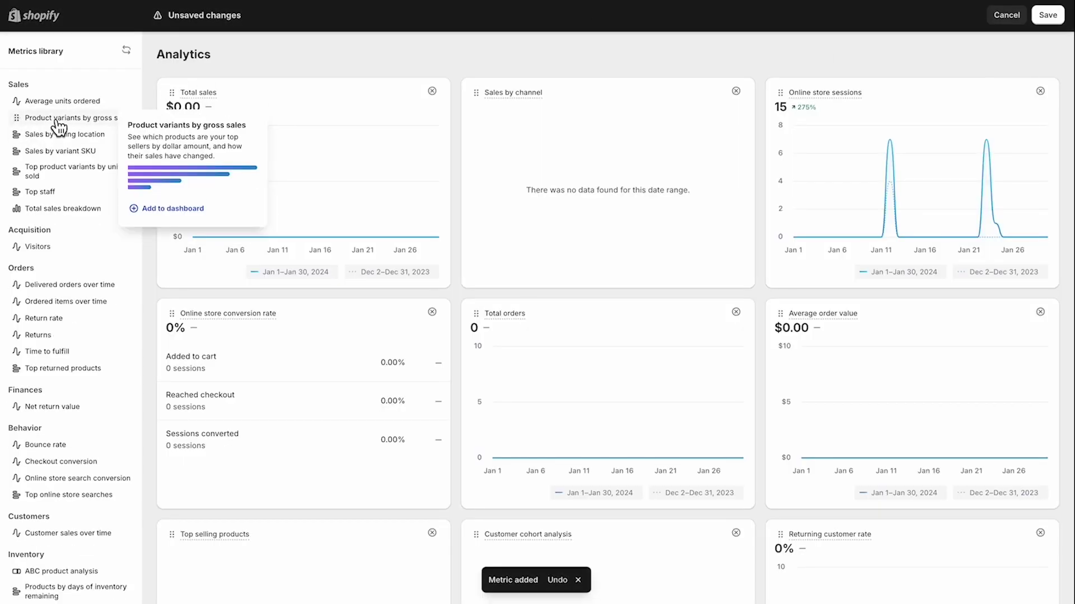
pyautogui.click(736, 91)
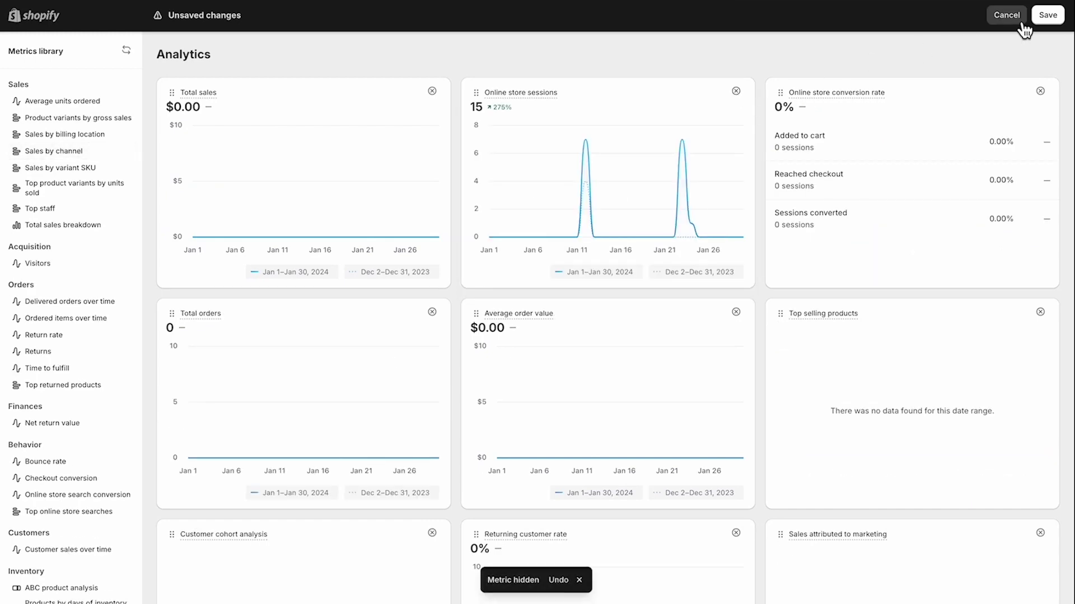
pyautogui.click(1007, 15)
# - Open Reports and try the author, category and benchmarks filters, leaving the list unfiltered
pyautogui.click(42, 166)
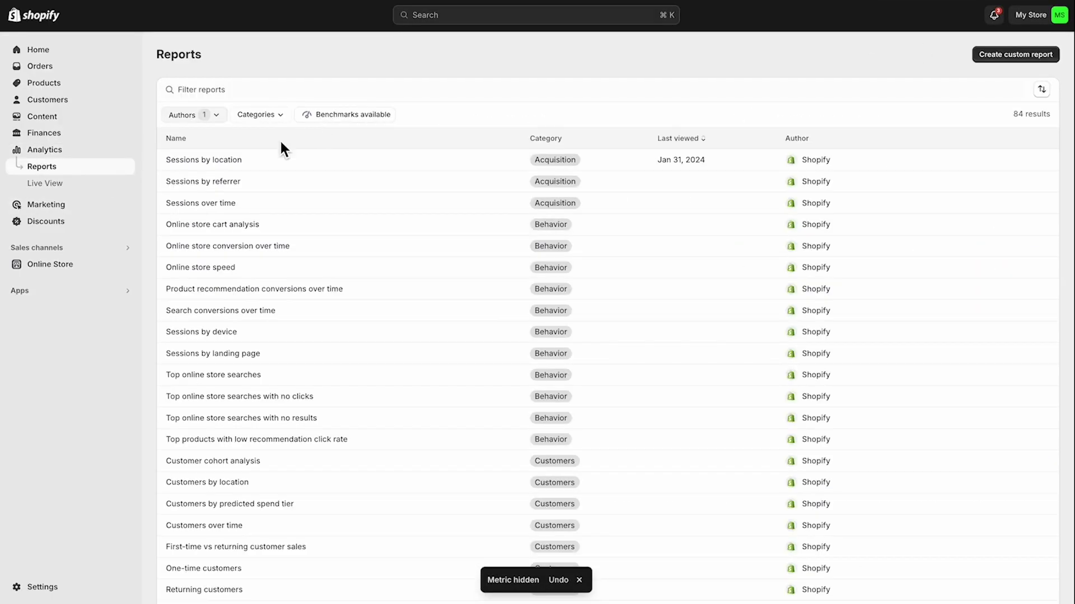
pyautogui.scroll(-5, 260, 334)
pyautogui.scroll(-5, 259, 336)
pyautogui.scroll(-5, 260, 335)
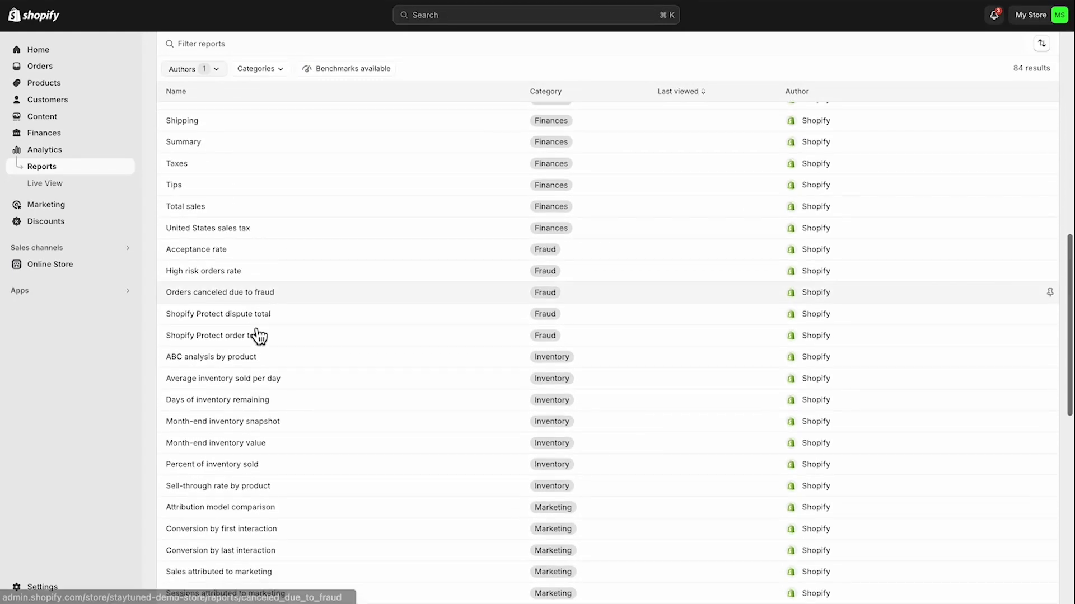
pyautogui.scroll(-5, 260, 335)
pyautogui.scroll(15, 259, 335)
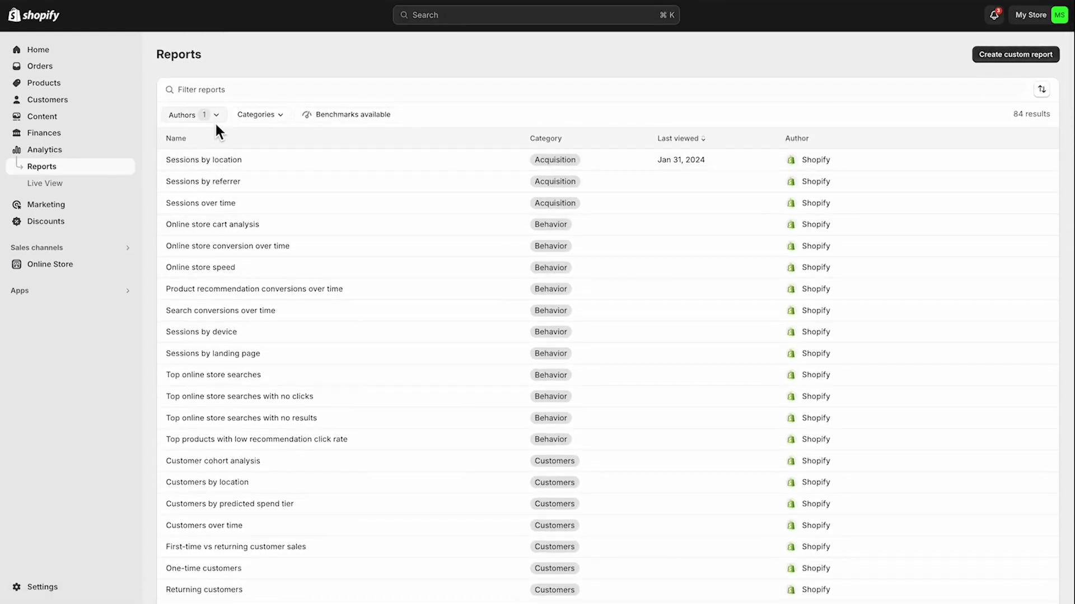
pyautogui.click(214, 116)
pyautogui.click(279, 115)
pyautogui.click(352, 116)
pyautogui.click(353, 115)
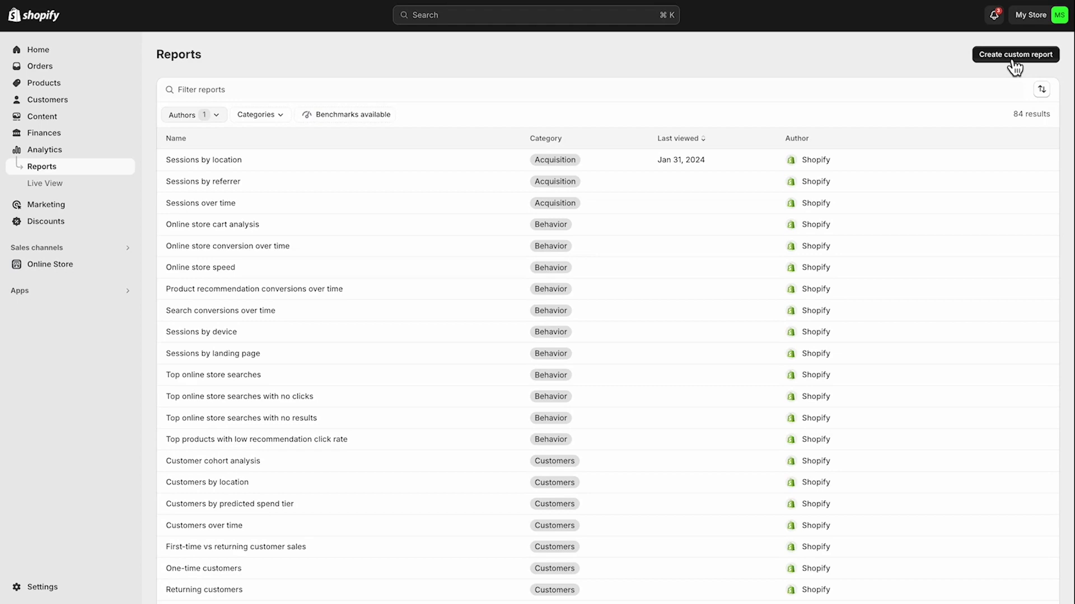
# - Create a custom report titled 'Sample' from the Sales over time template and check its dates
pyautogui.click(1015, 56)
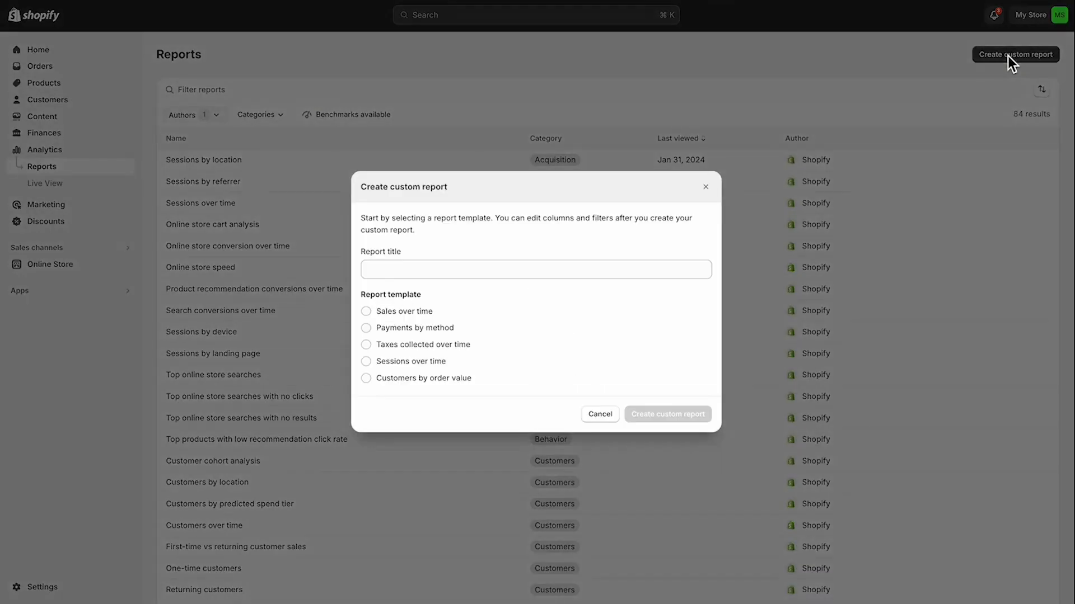
pyautogui.click(553, 269)
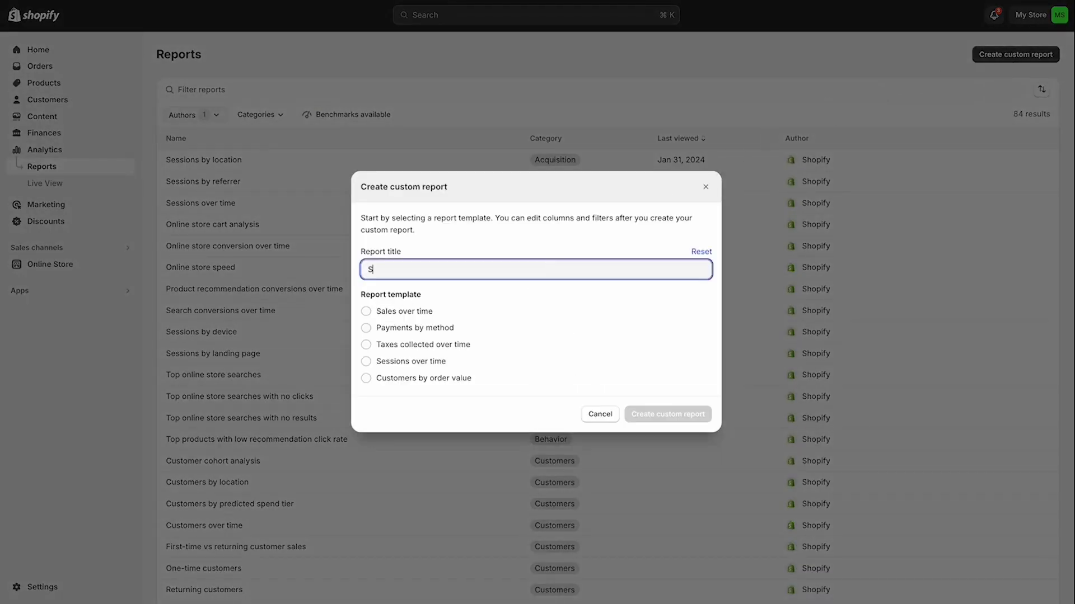
pyautogui.write('Sample')
pyautogui.click(428, 311)
pyautogui.click(668, 414)
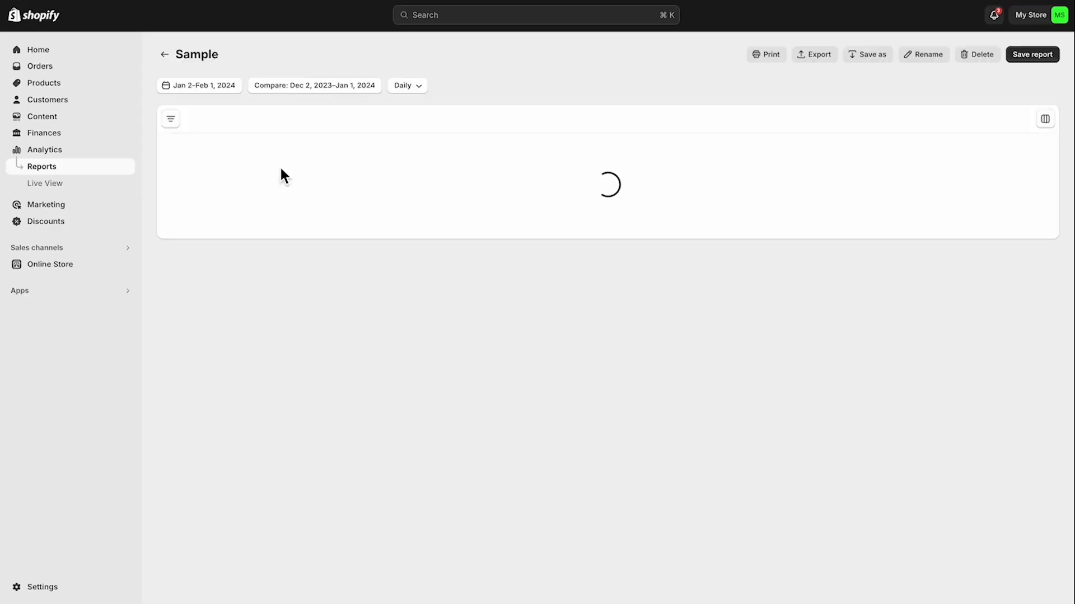
pyautogui.click(204, 84)
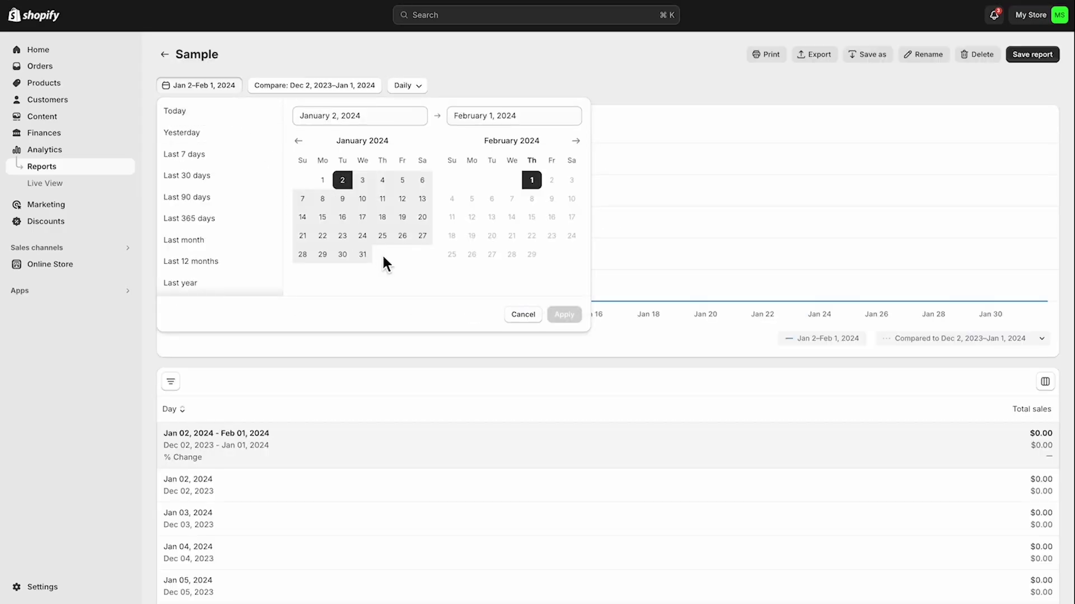
pyautogui.click(776, 226)
pyautogui.scroll(-5, 775, 226)
pyautogui.scroll(-5, 776, 226)
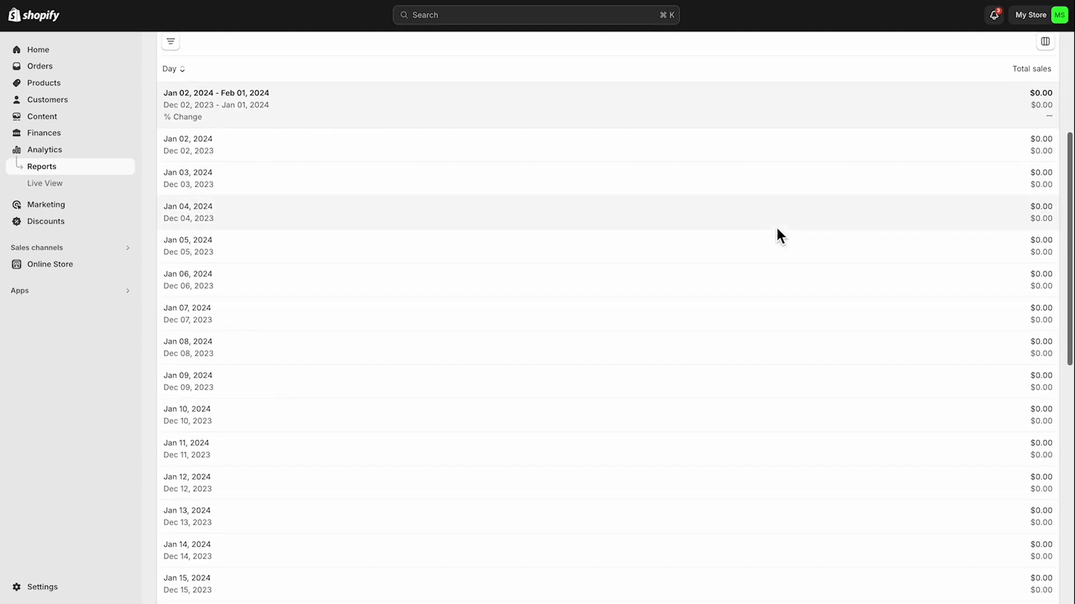
pyautogui.scroll(5, 776, 226)
pyautogui.scroll(5, 776, 226)
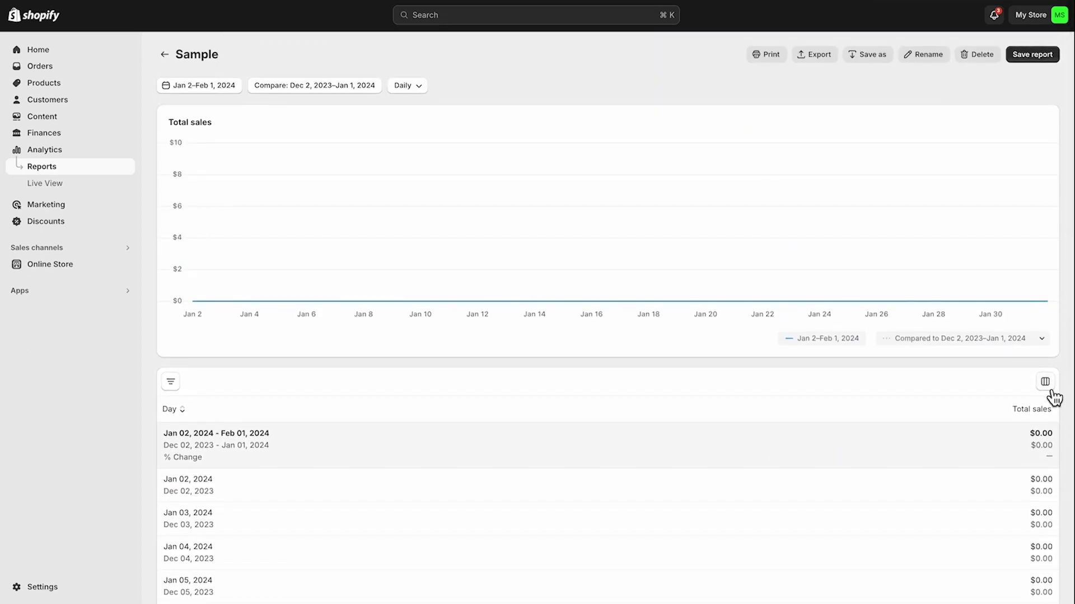
# - Add the Additional fees, Sales channel name and Traffic referrer host columns to the report
pyautogui.click(1045, 381)
pyautogui.scroll(-3, 980, 311)
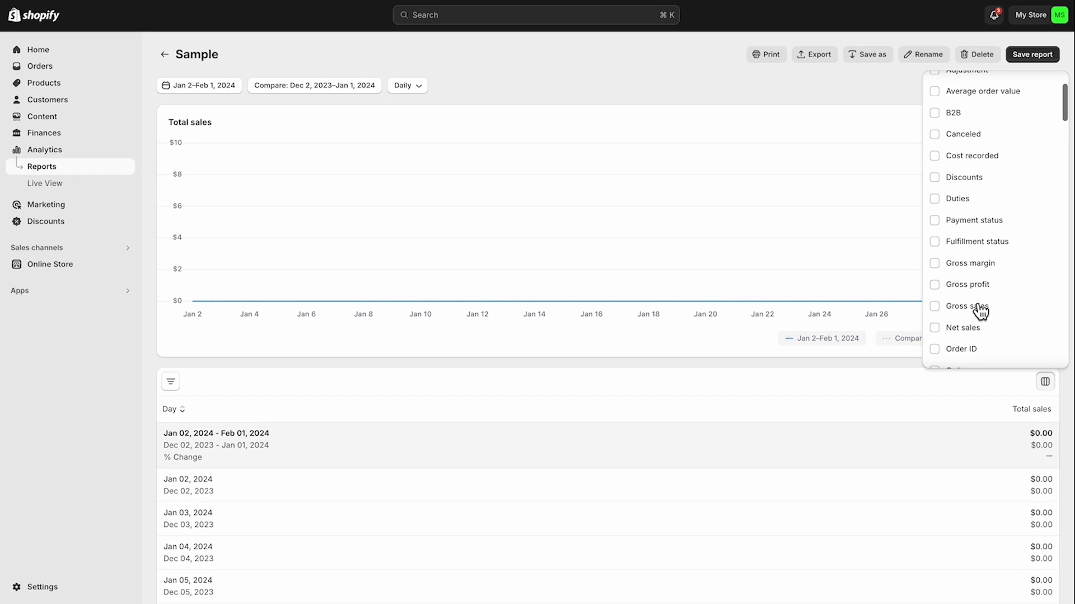
pyautogui.scroll(-3, 980, 310)
pyautogui.scroll(5, 979, 311)
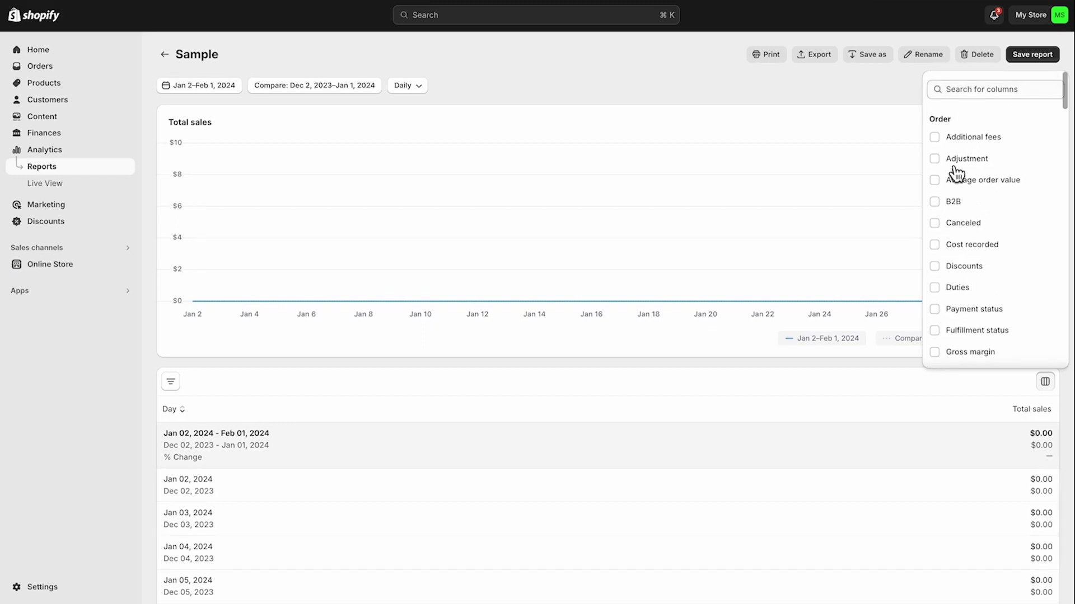
pyautogui.click(935, 137)
pyautogui.scroll(-5, 941, 252)
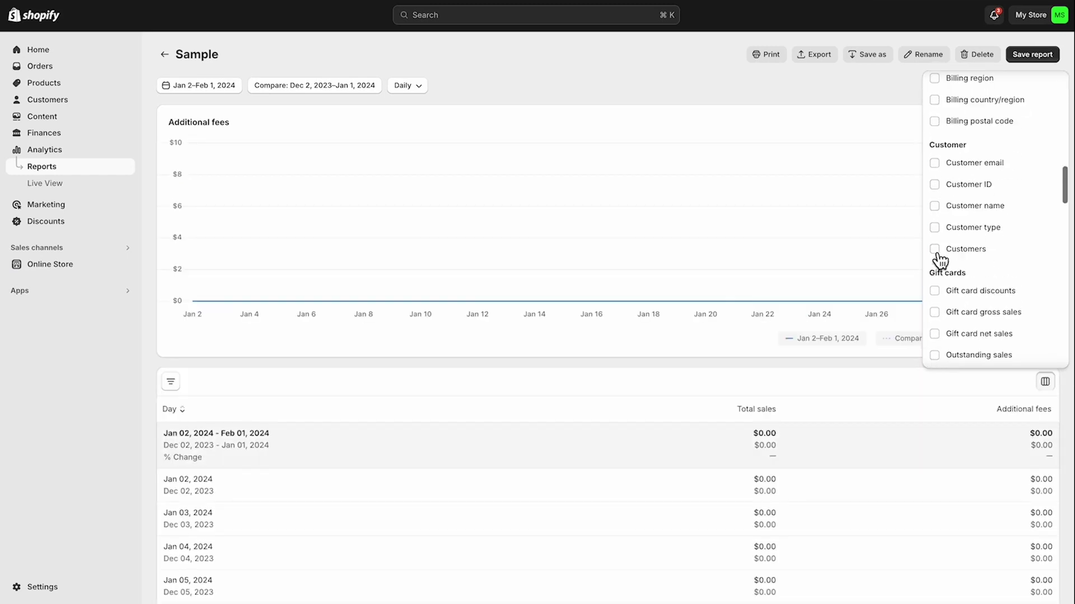
pyautogui.scroll(-5, 941, 252)
pyautogui.scroll(-3, 948, 294)
pyautogui.scroll(-1, 958, 348)
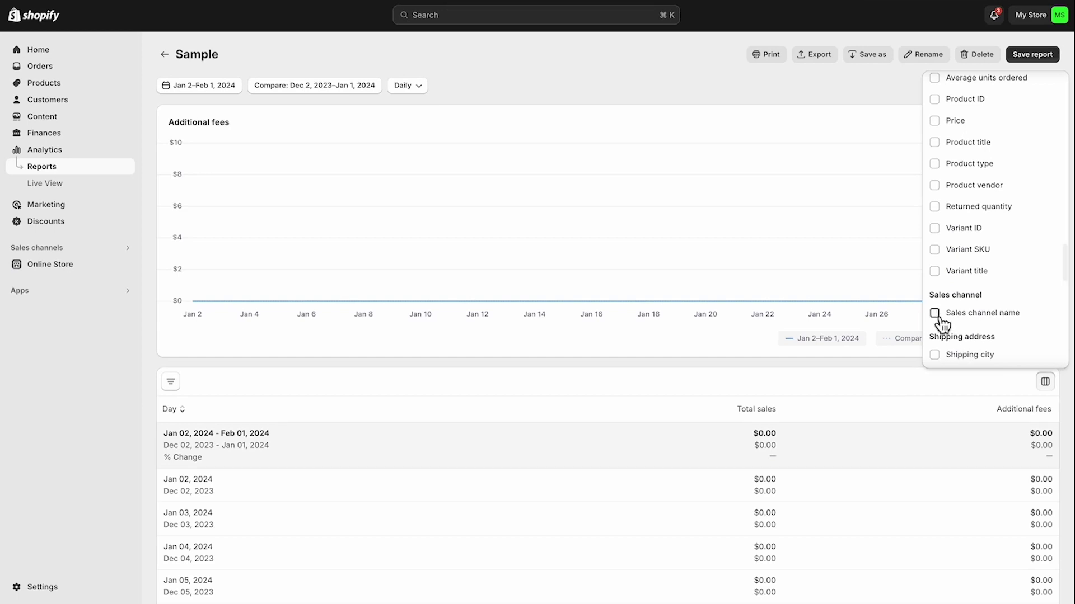
pyautogui.click(935, 314)
pyautogui.scroll(-2, 936, 313)
pyautogui.scroll(-2, 941, 313)
pyautogui.click(936, 309)
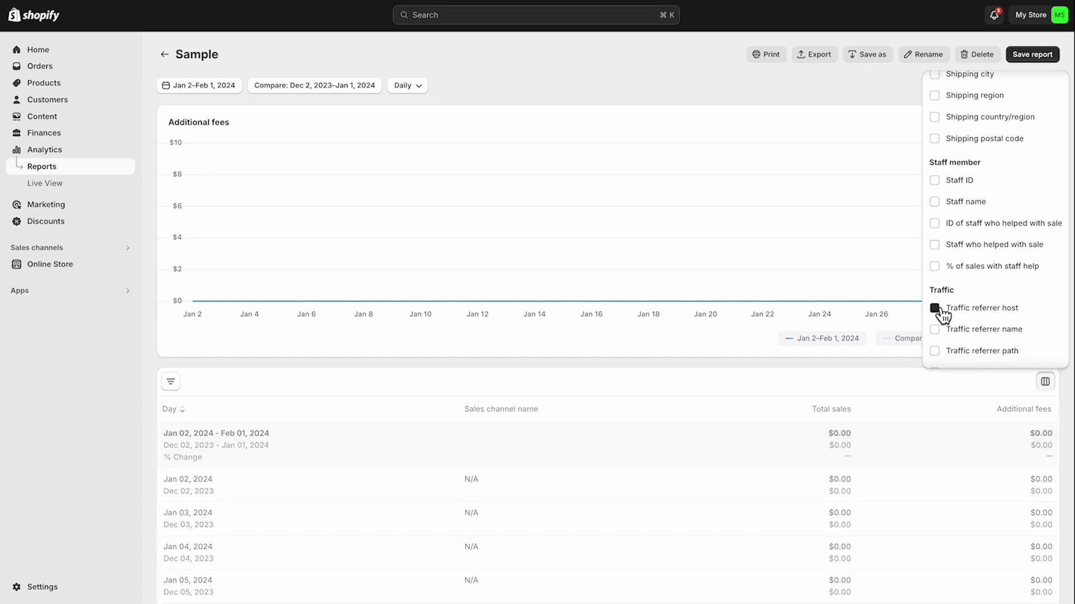
pyautogui.click(897, 357)
pyautogui.scroll(-3, 930, 377)
pyautogui.scroll(3, 931, 377)
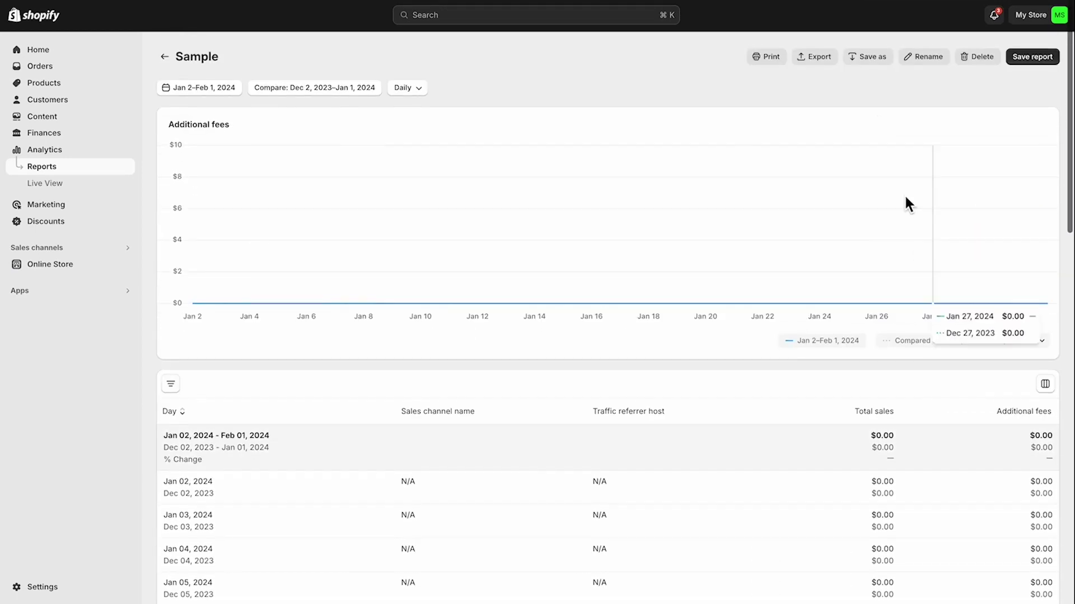
# - Check the export options without exporting, then save the Sample report
pyautogui.click(817, 55)
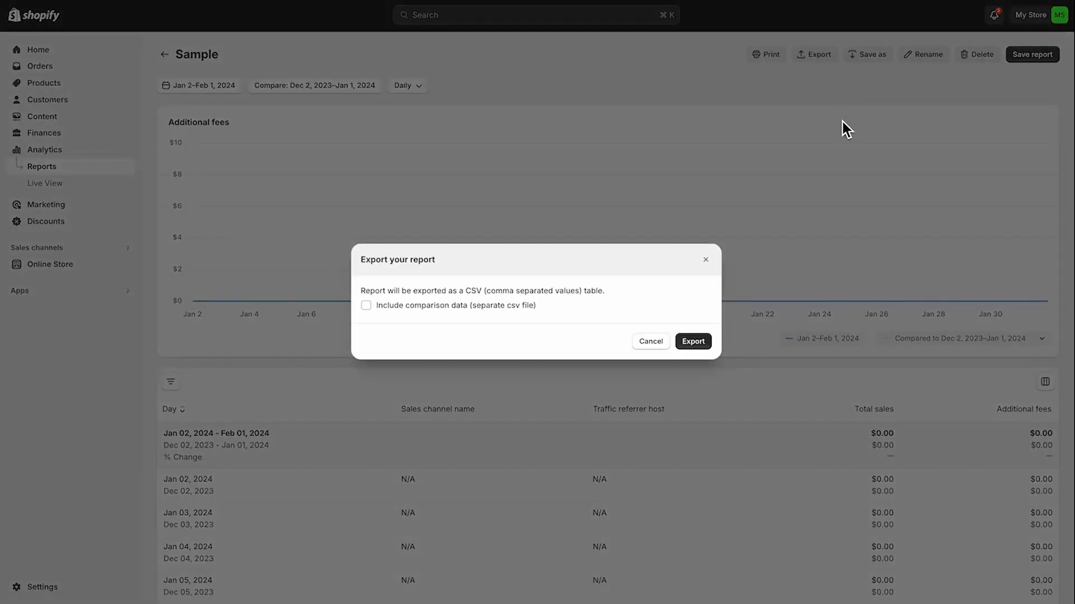
pyautogui.click(706, 259)
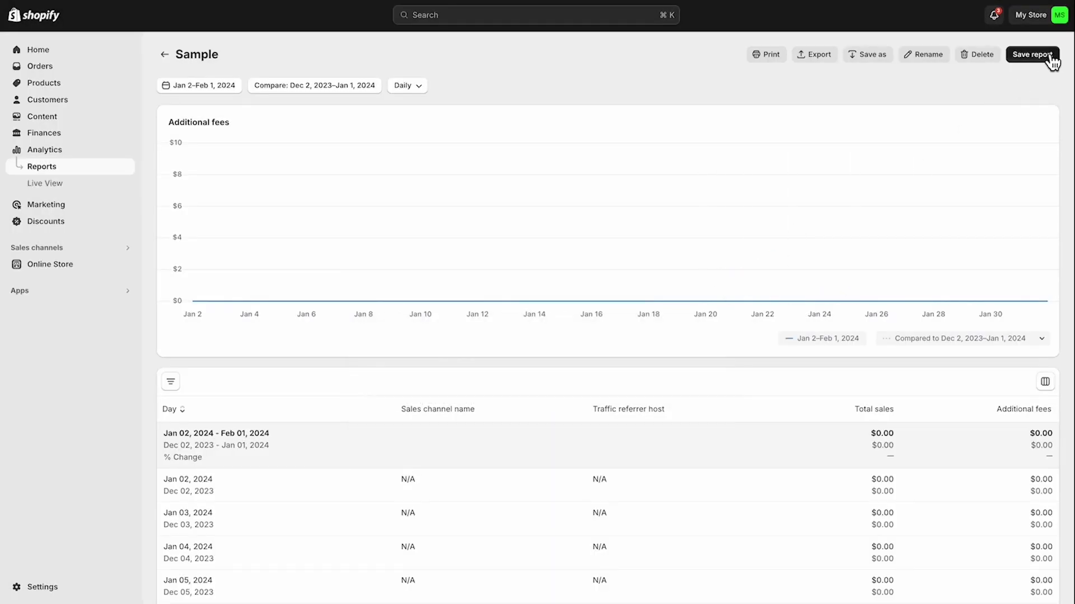
pyautogui.click(1034, 55)
# - Open Live View and spin its globe round to face the Pacific
pyautogui.click(46, 183)
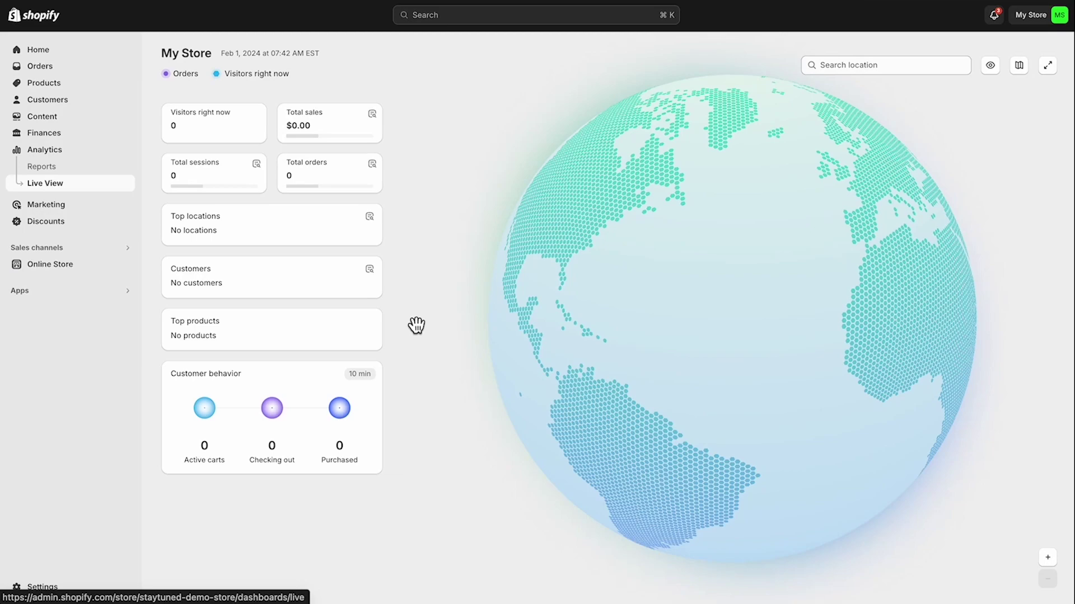
pyautogui.moveTo(636, 327)
pyautogui.mouseDown()
pyautogui.moveTo(874, 312)
pyautogui.moveTo(774, 174)
pyautogui.moveTo(777, 323)
pyautogui.moveTo(662, 324)
pyautogui.mouseUp()
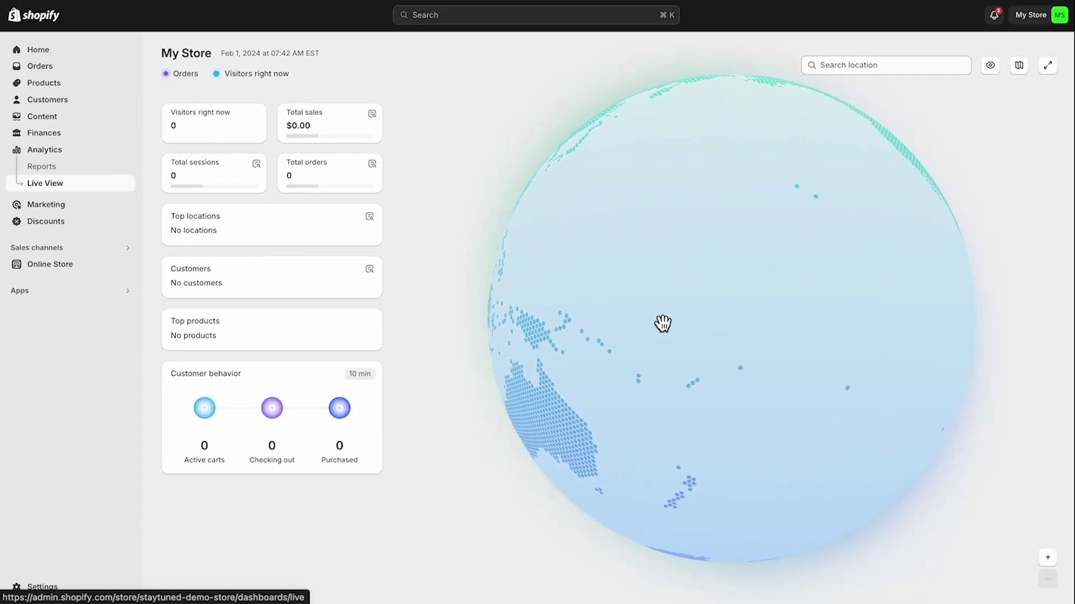